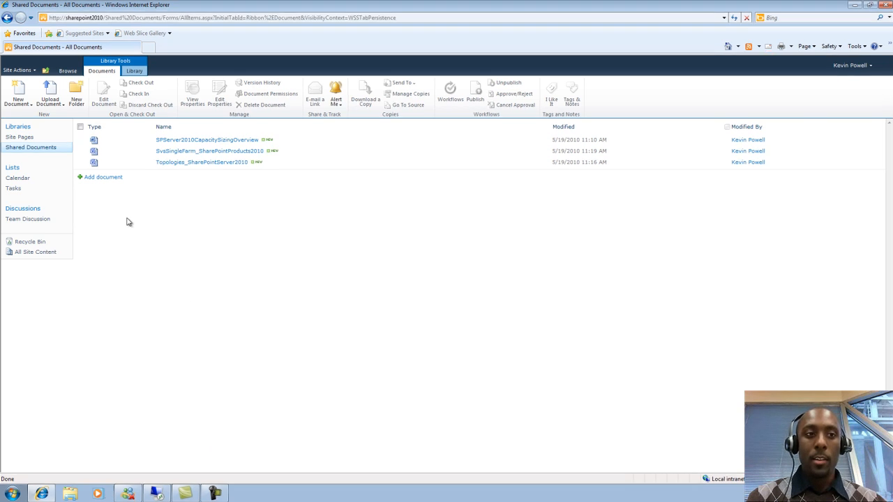
Create a new Lieu Time Request document from the Shared Documents library and confirm opening it.
left_click(23, 106)
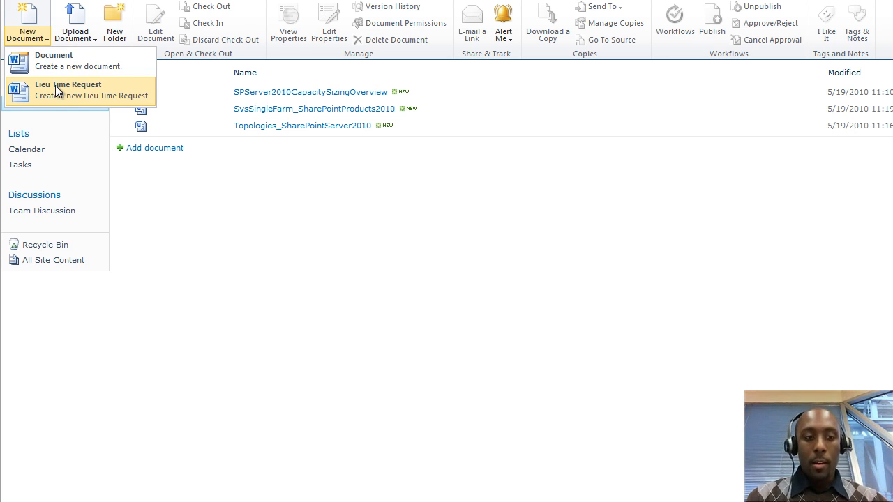
left_click(56, 85)
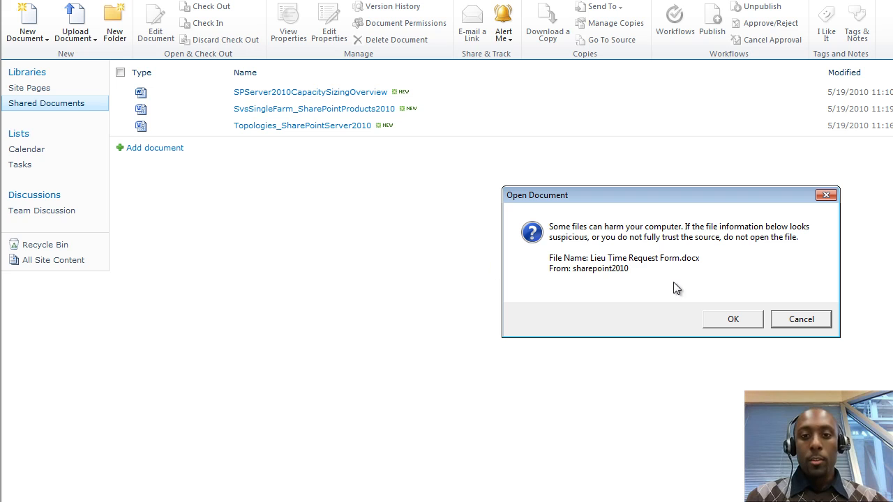
left_click(736, 317)
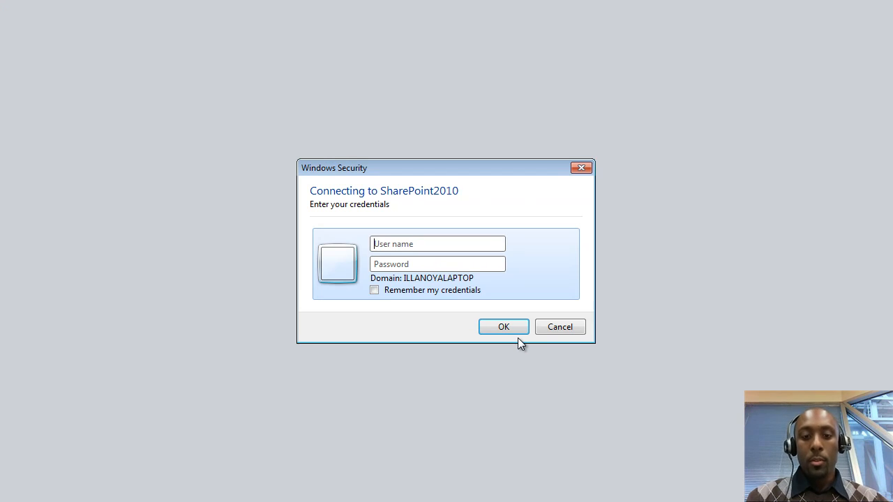
Sign in to SharePoint2010 with the domain user name and password.
type("SharePoint")
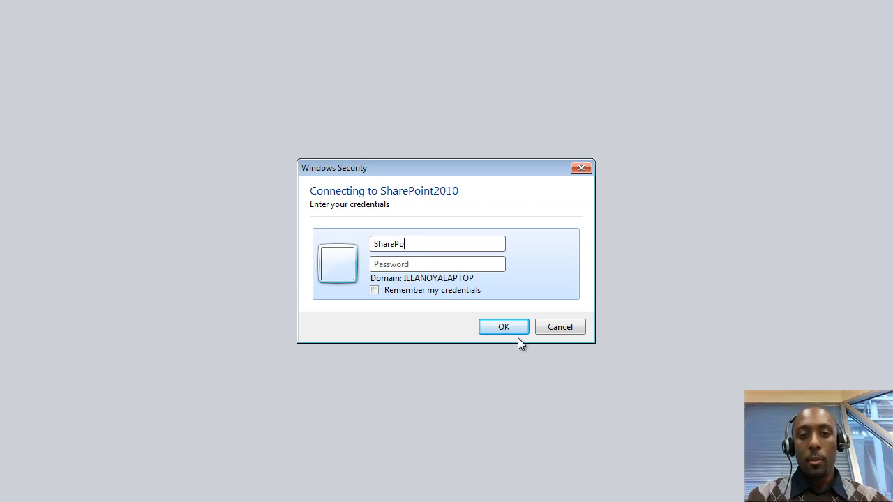
type(".com\\Kevin")
key("Tab")
type("••••")
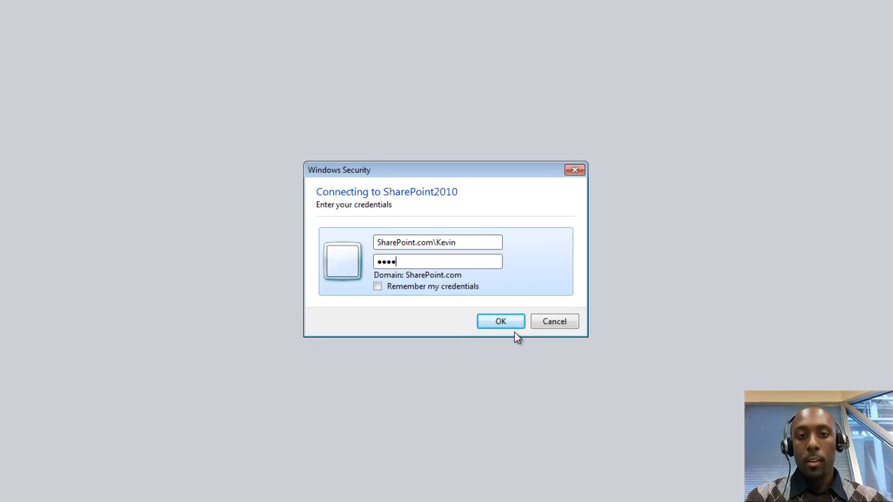
left_click(509, 323)
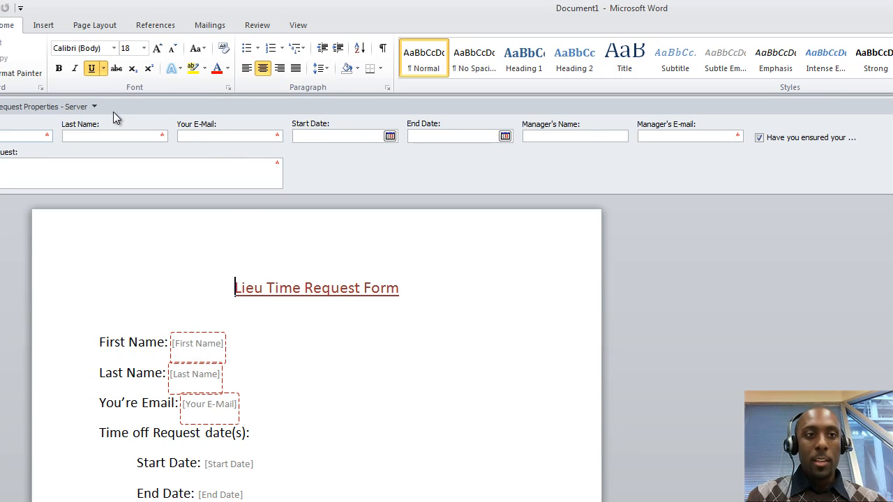
Browse the Quick Parts Document Property fields, then close the list without inserting any.
left_click(43, 26)
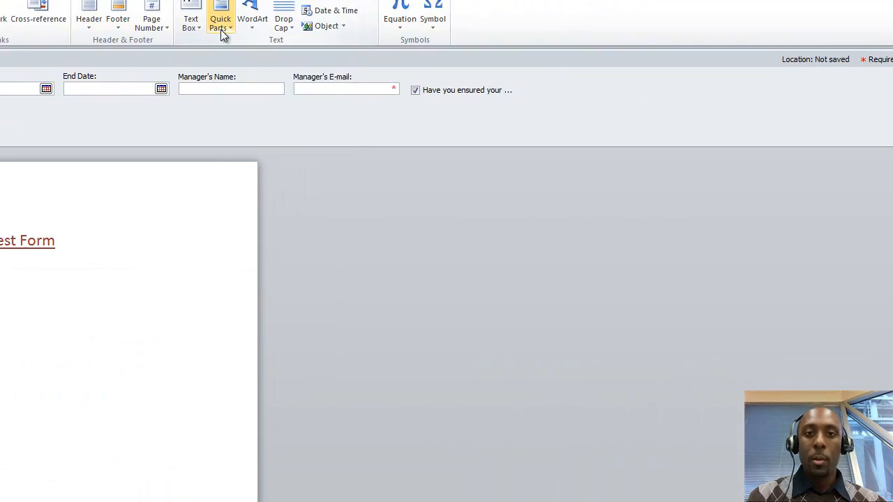
left_click(220, 29)
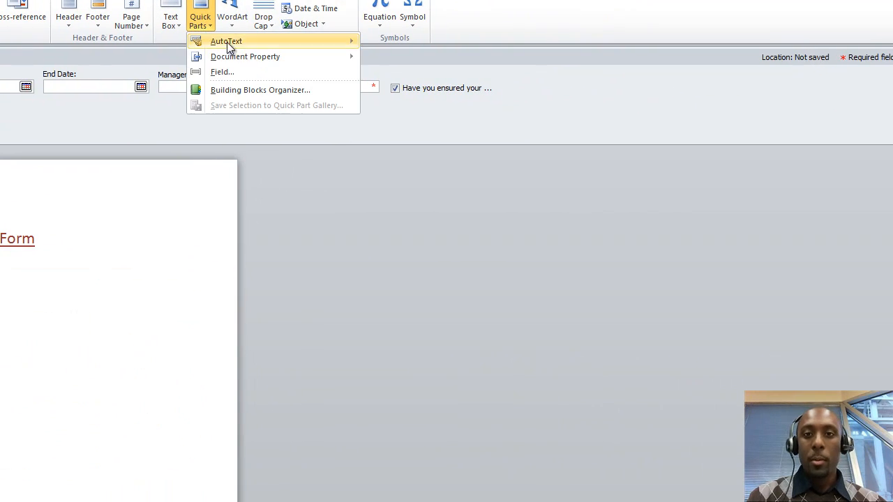
mouse_move(267, 60)
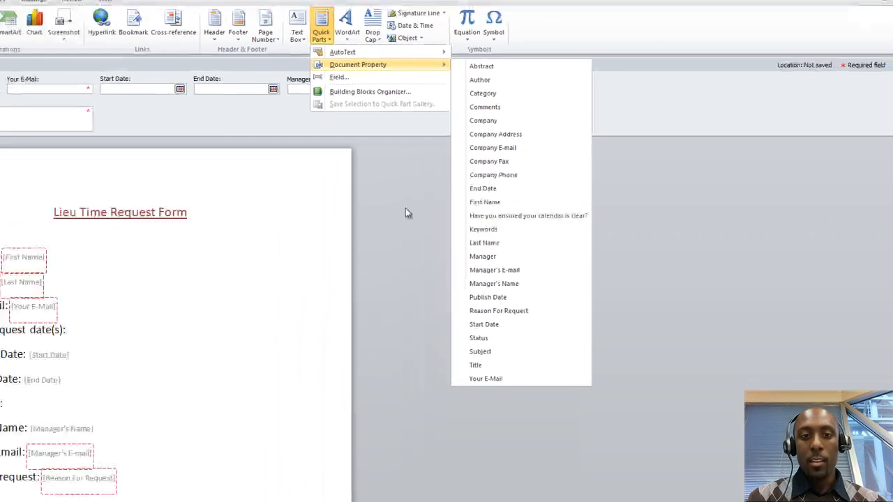
left_click(283, 264)
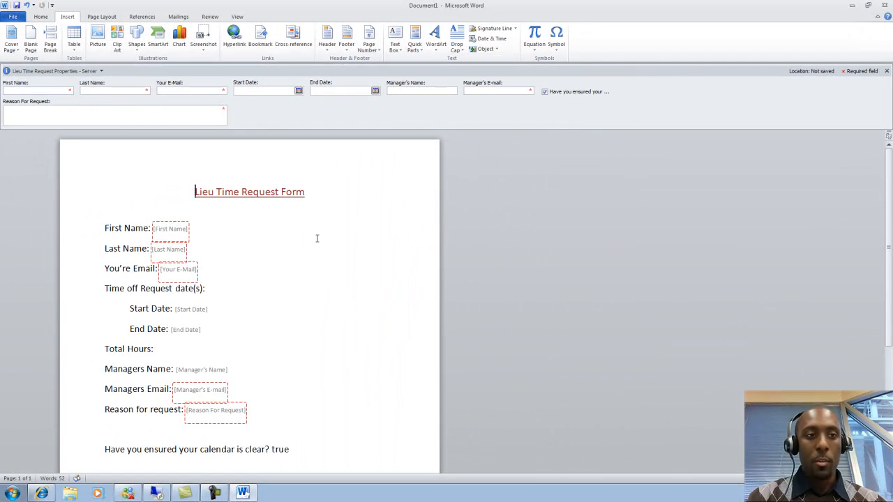
Fill in the requester's first name, last name and e-mail properties.
left_click(50, 91)
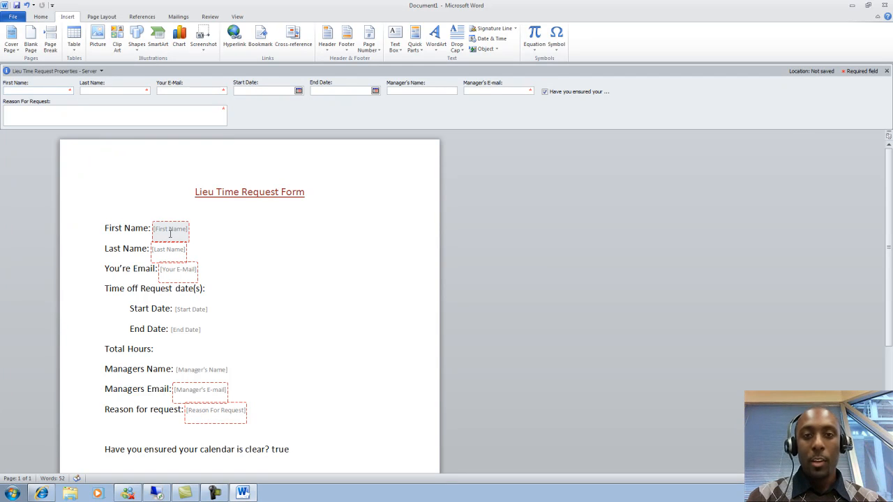
left_click(62, 92)
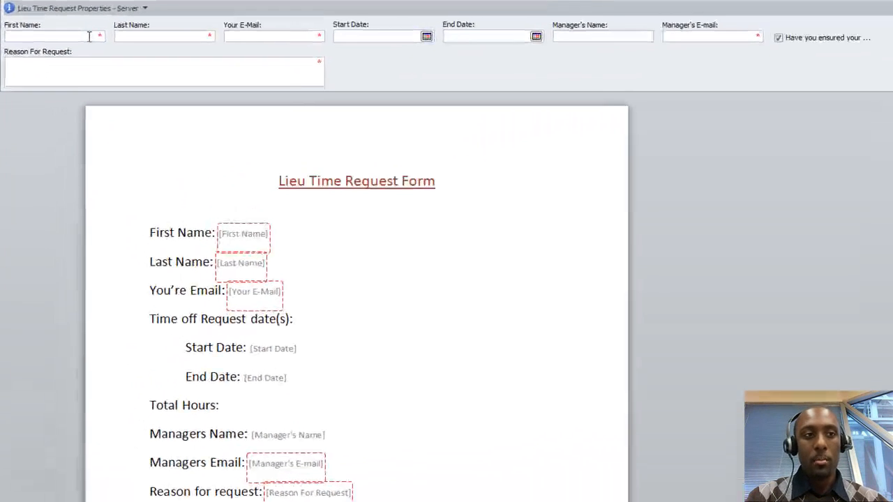
key("Tab")
key("Tab")
key("Tab")
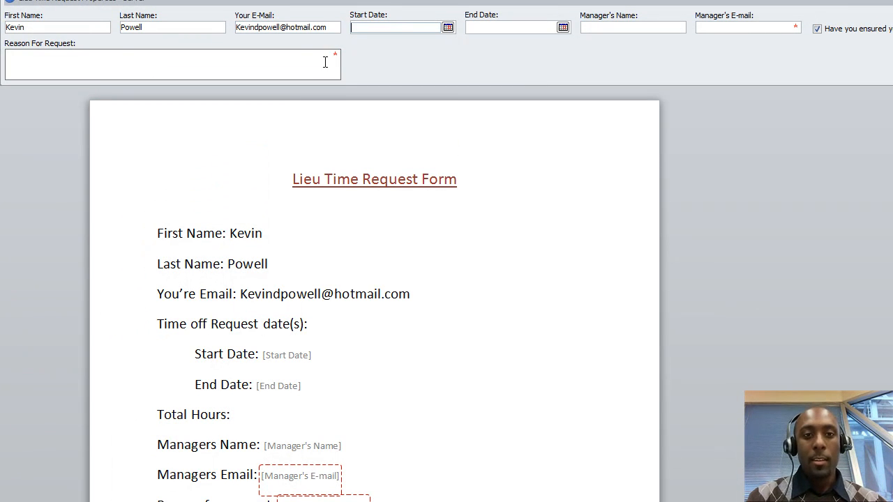
Set the start date to 5/24/2010 and the end date to 5/27/2010.
left_click(447, 28)
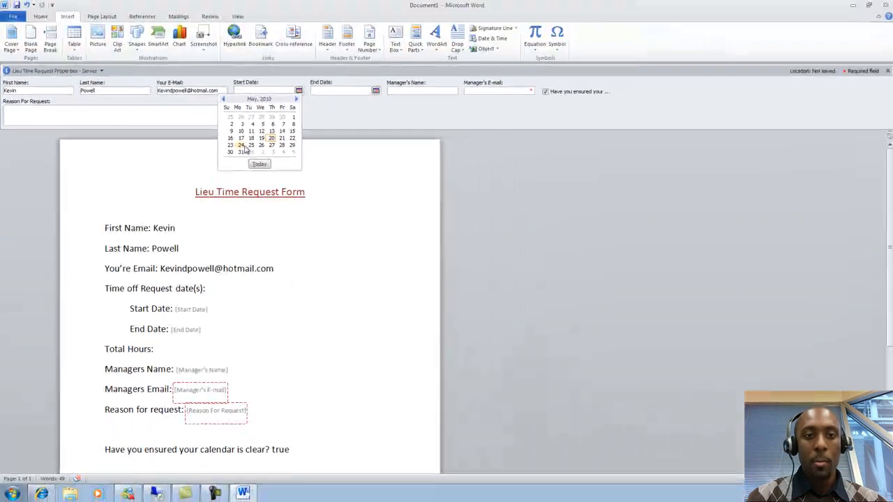
left_click(364, 109)
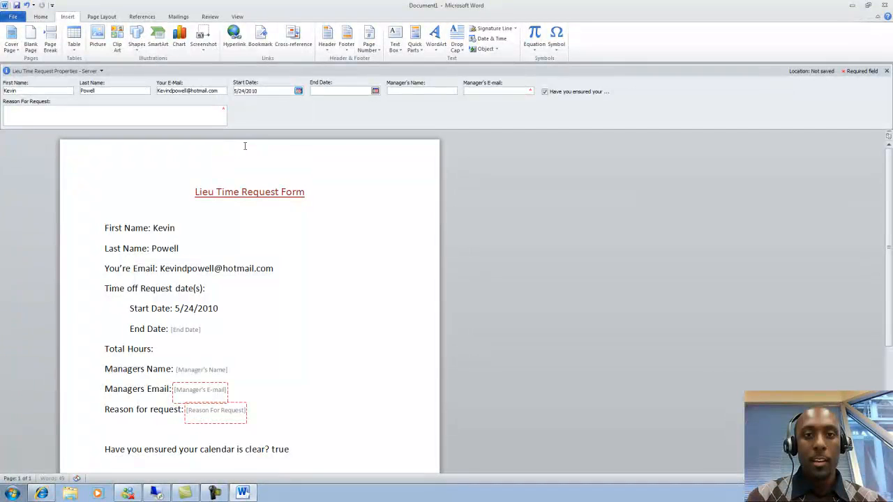
left_click(375, 91)
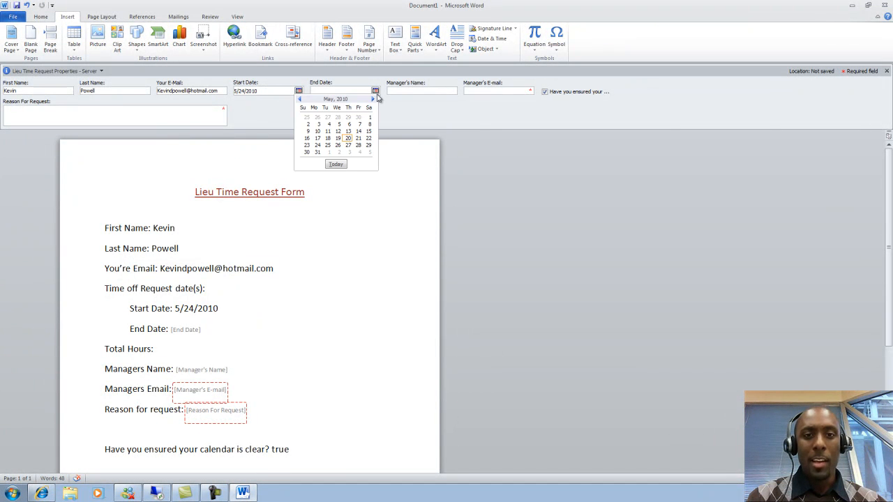
left_click(349, 145)
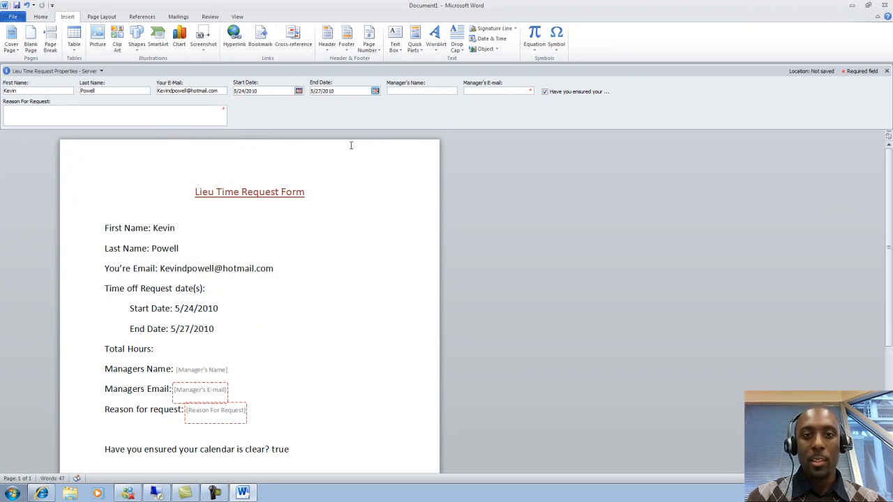
Enter the manager's name and e-mail, keep calendar-cleared ticked, and give reason No Reason.
left_click(408, 91)
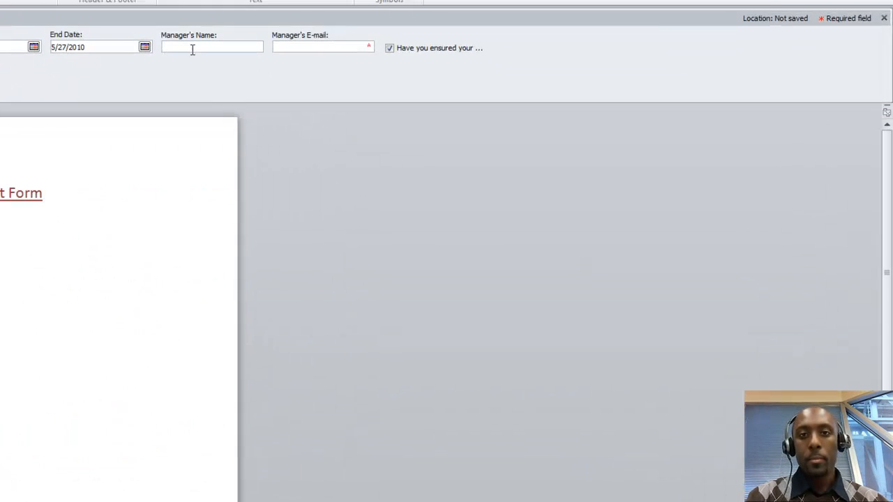
type("Admin")
key("Tab")
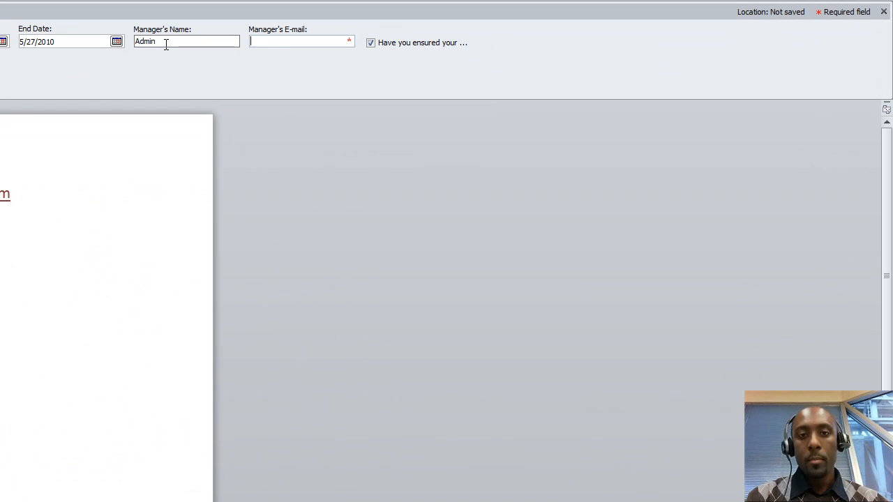
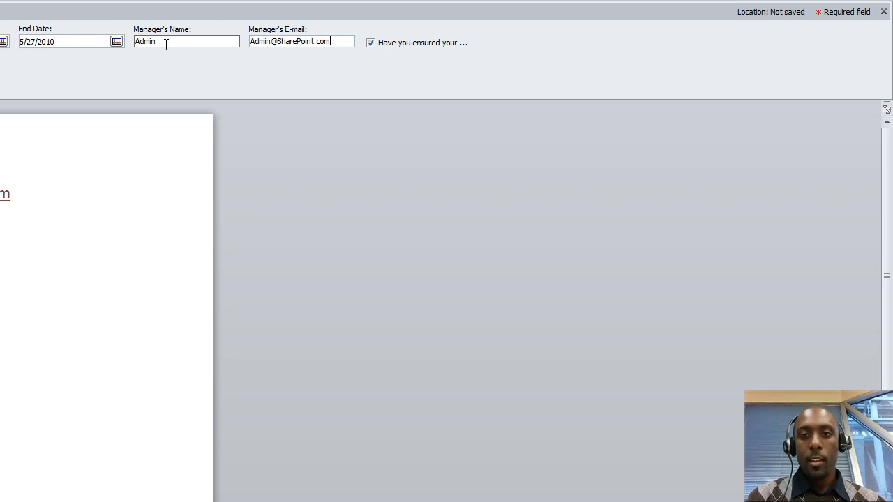
left_click(373, 45)
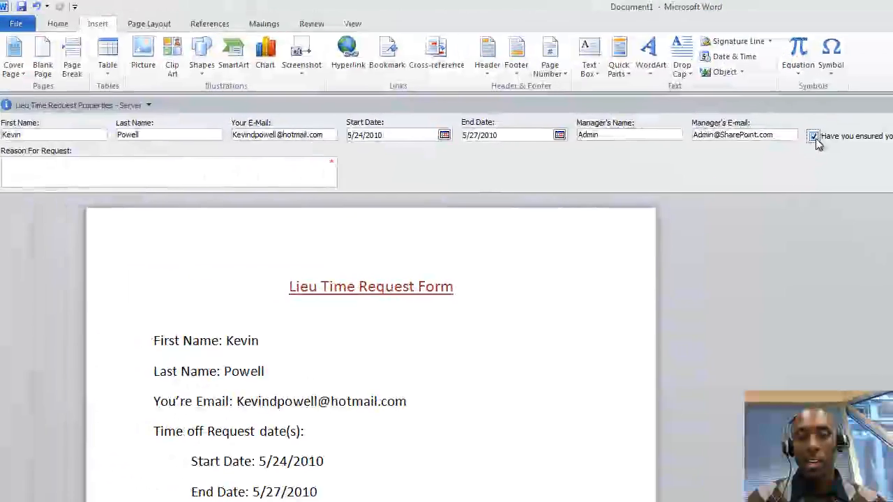
left_click(817, 138)
left_click(284, 173)
type("No")
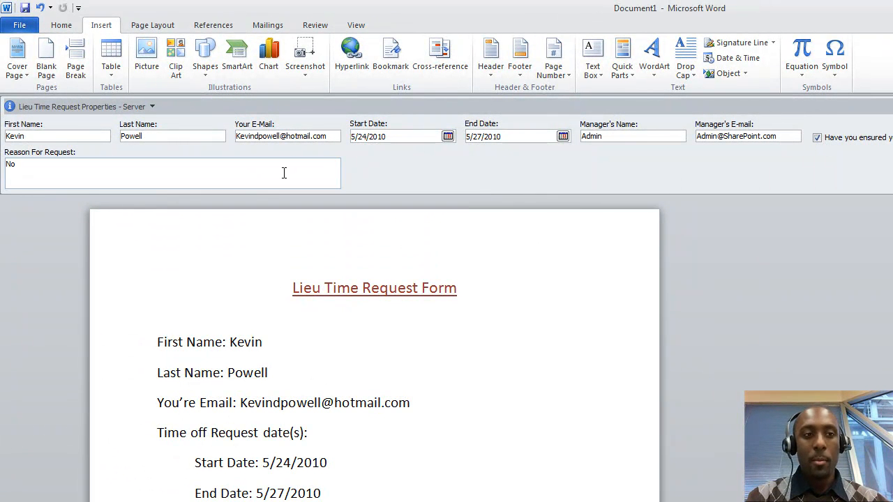
type(" Real")
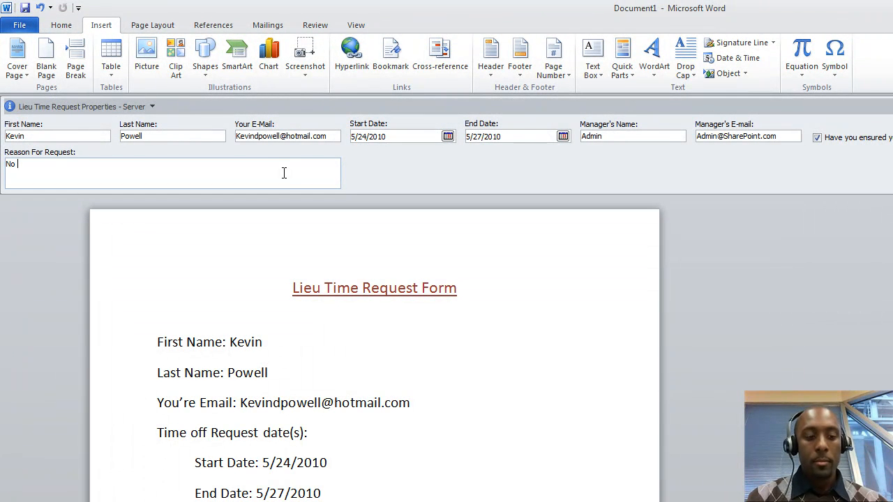
type("son")
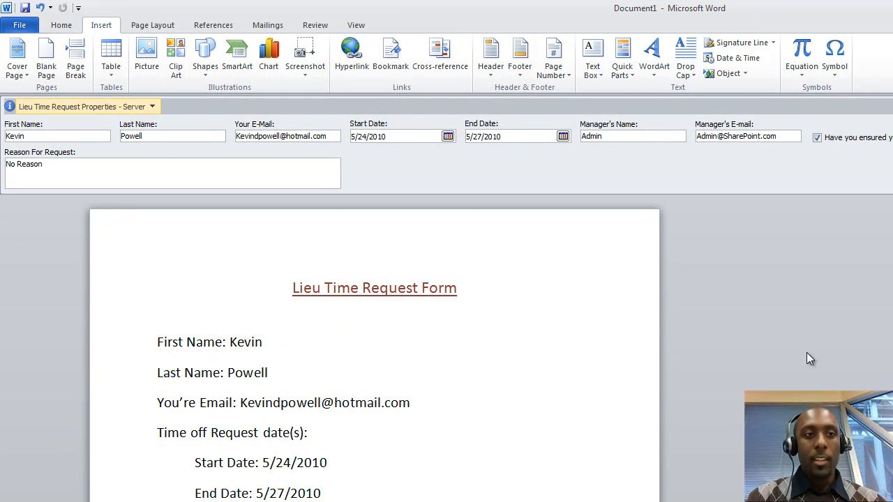
Save the form to Shared Documents with the employee's name appended to the file name.
left_click(25, 26)
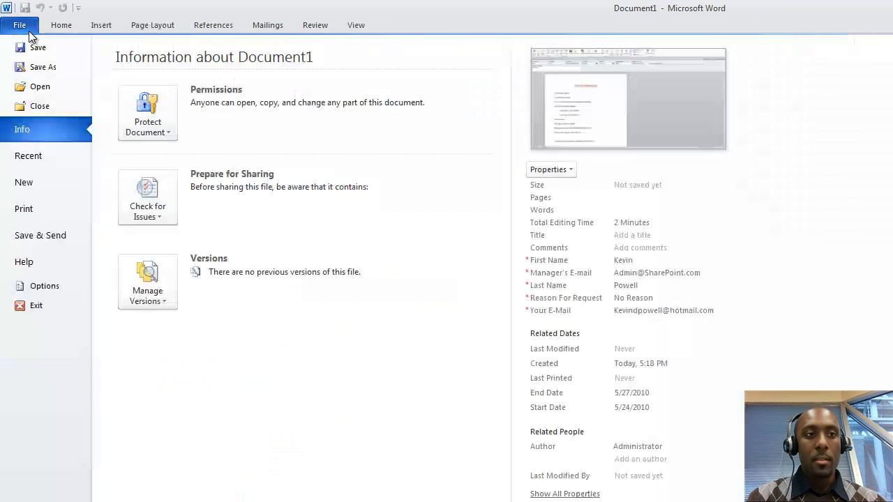
key("Escape")
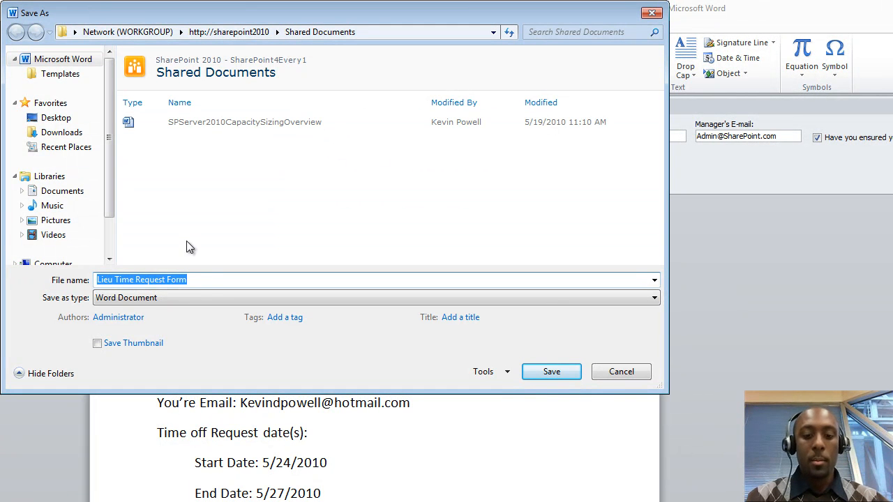
left_click(218, 281)
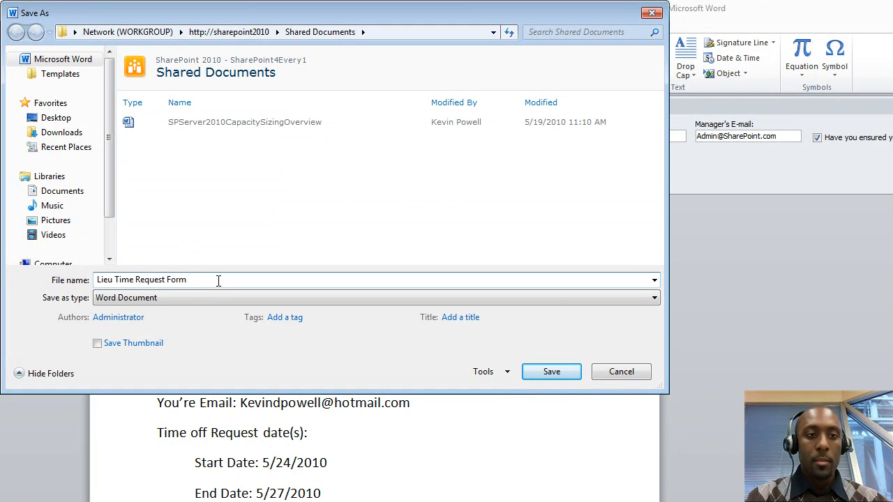
type("for David")
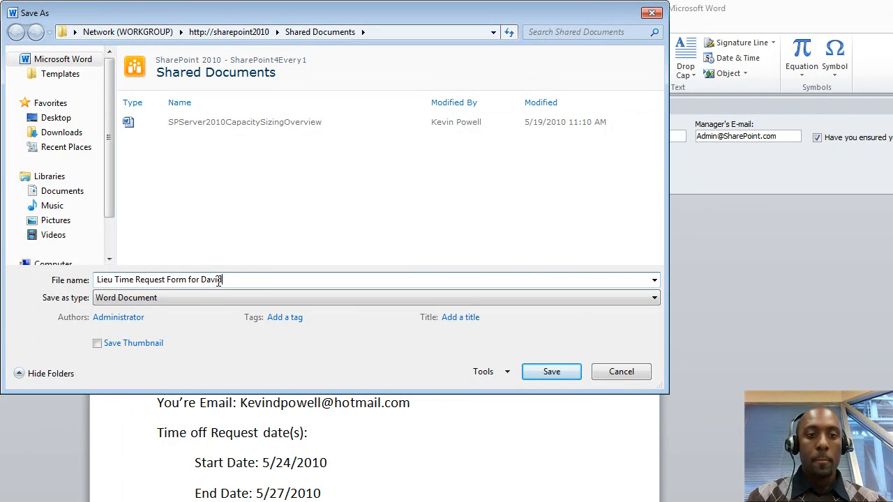
left_click(541, 375)
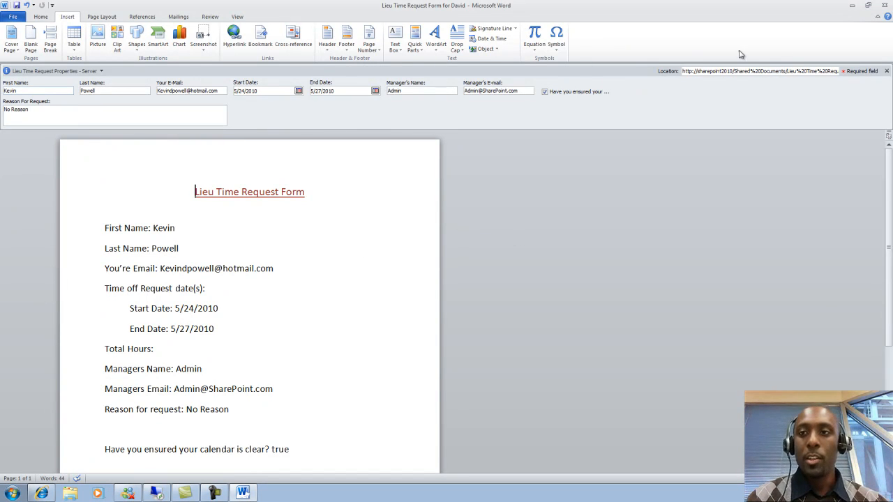
Close Word and open the saved Lieu Time Request Form from the Shared Documents library.
left_click(885, 5)
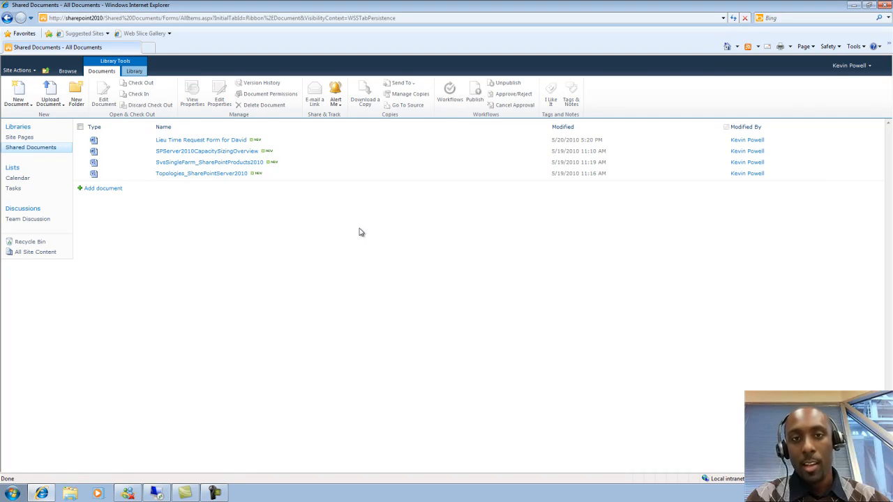
left_click(224, 142)
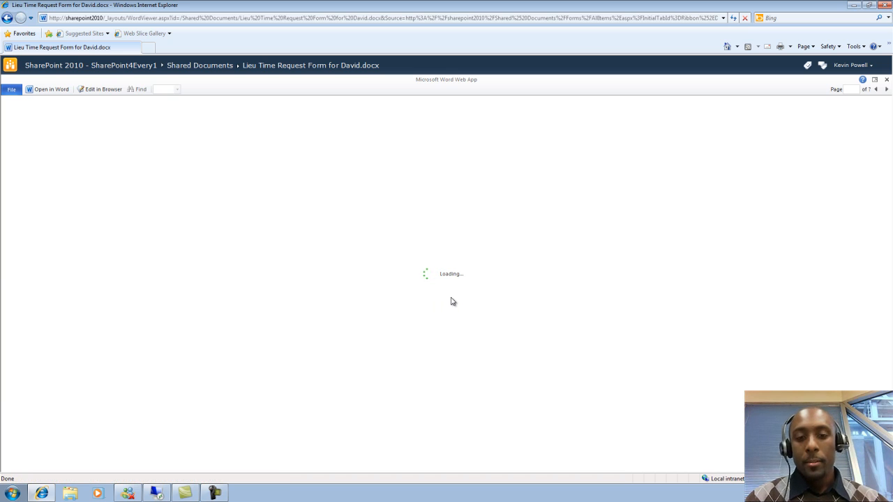
left_click(52, 90)
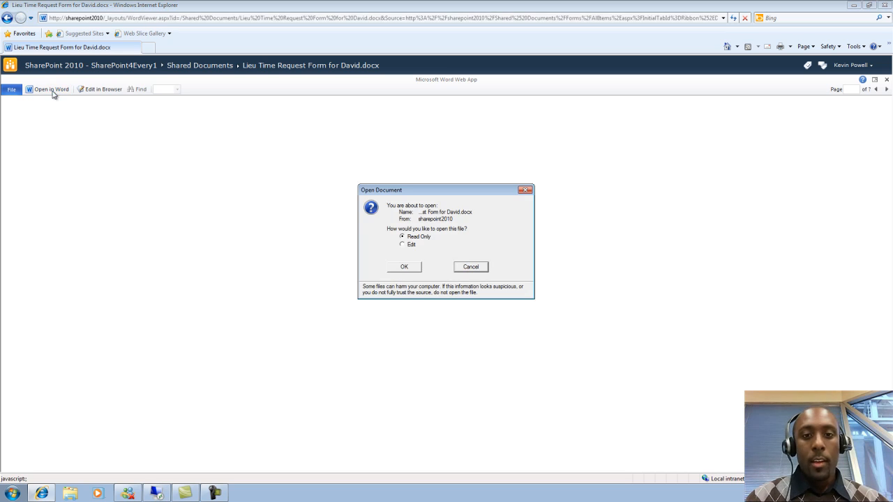
Open the saved form read-only after signing in, review it, then close Word.
left_click(405, 269)
type("sharePOint.com\\Kevin")
key("Tab")
type("•••••••••")
key("Return")
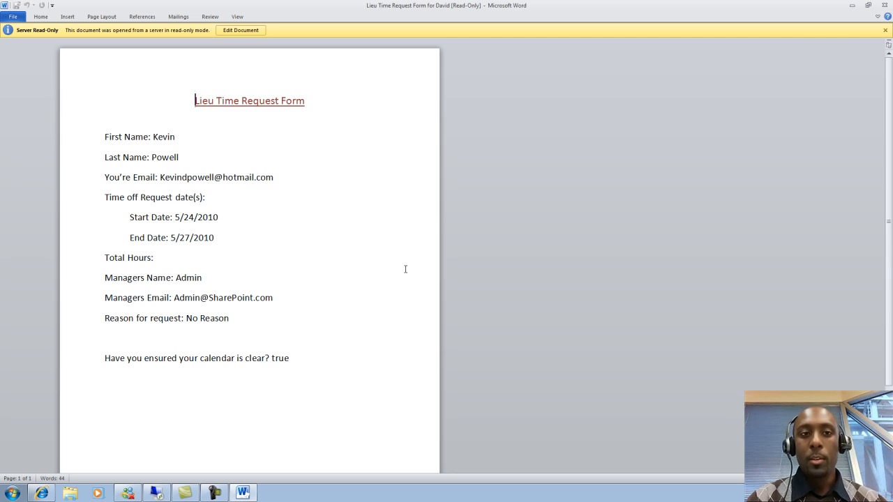
left_click(885, 5)
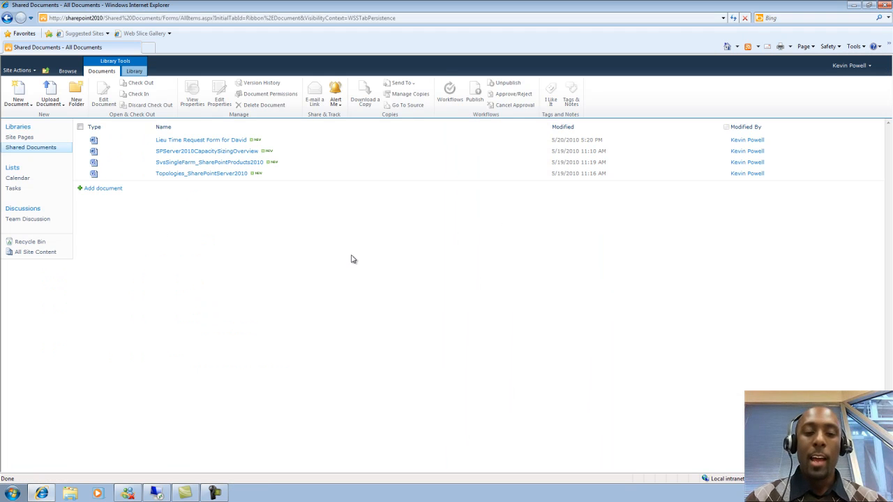